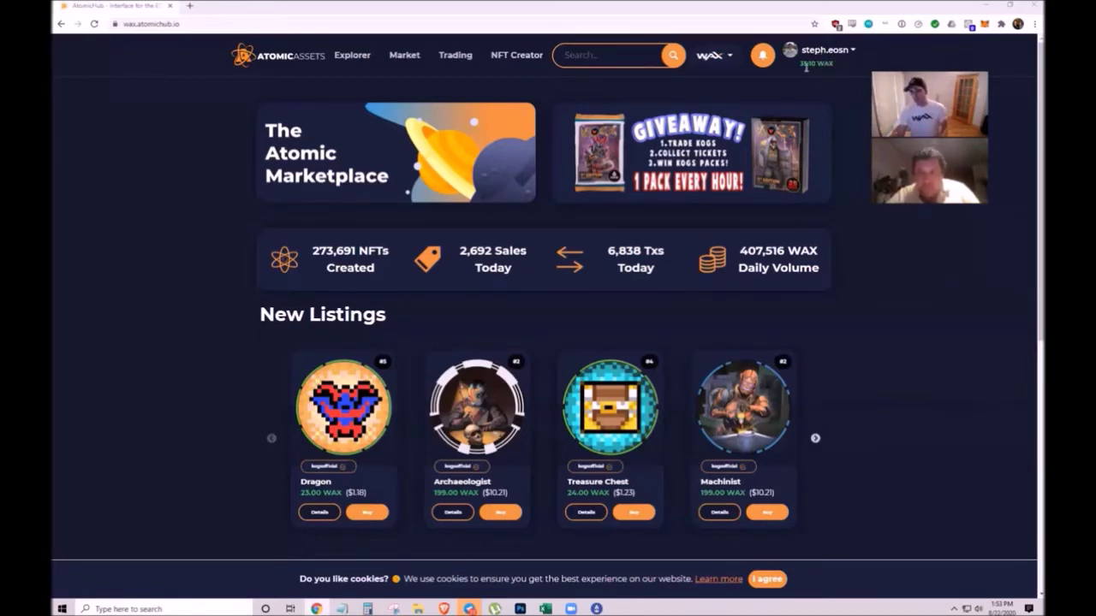
# Step: Start creating a new collection in the NFT Creator
pyautogui.click(539, 59)
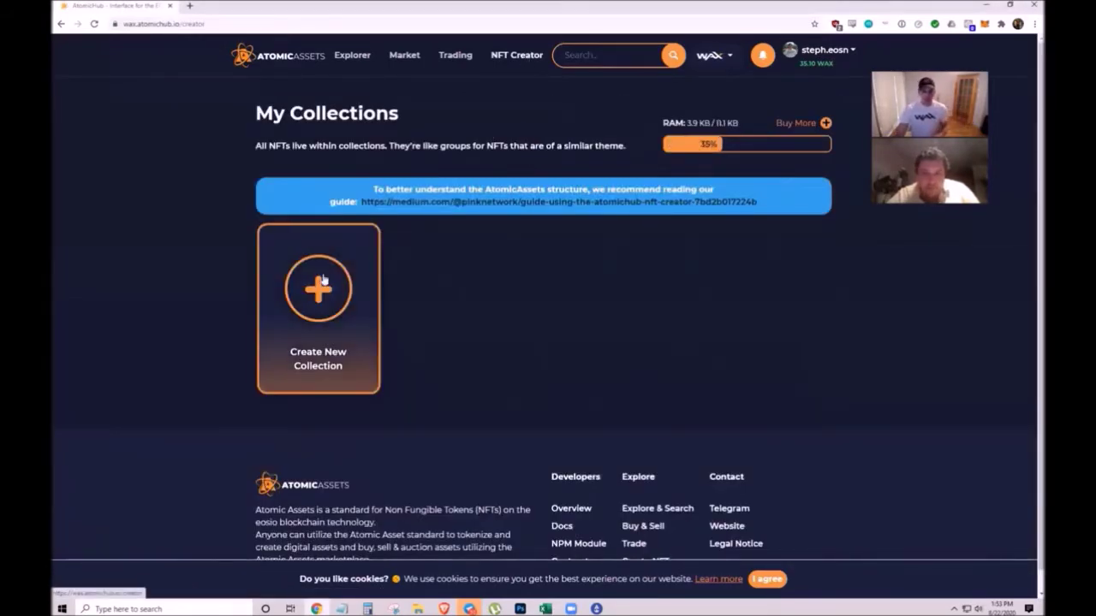
pyautogui.click(347, 261)
pyautogui.click(506, 231)
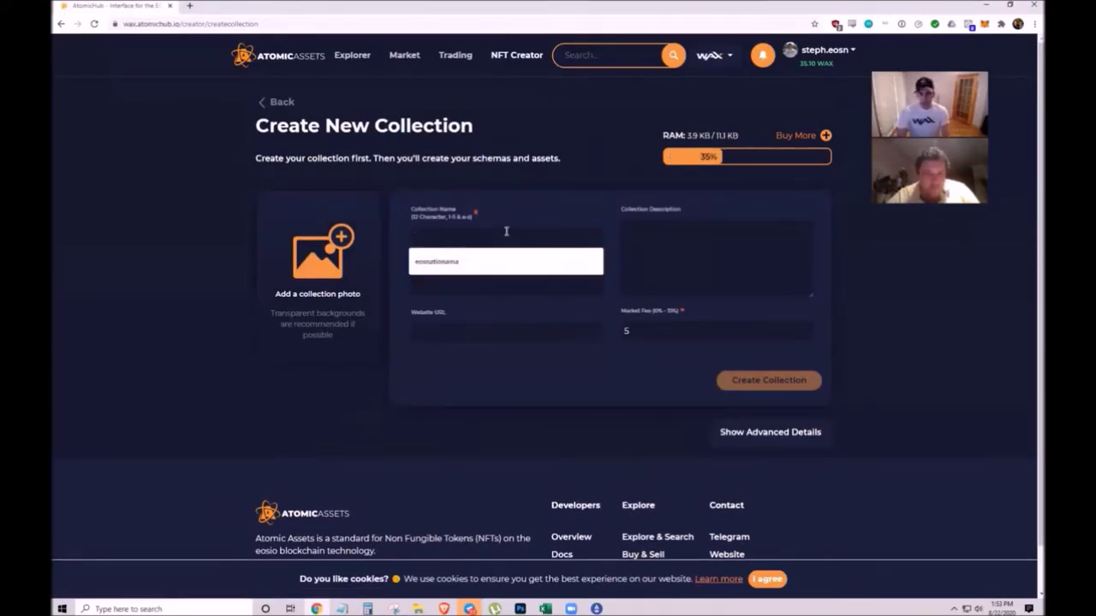
pyautogui.write('EOSIO WOr')
pyautogui.press('BackSpace')
pyautogui.press('BackSpace')
pyautogui.press('BackSpace')
pyautogui.press('BackSpace')
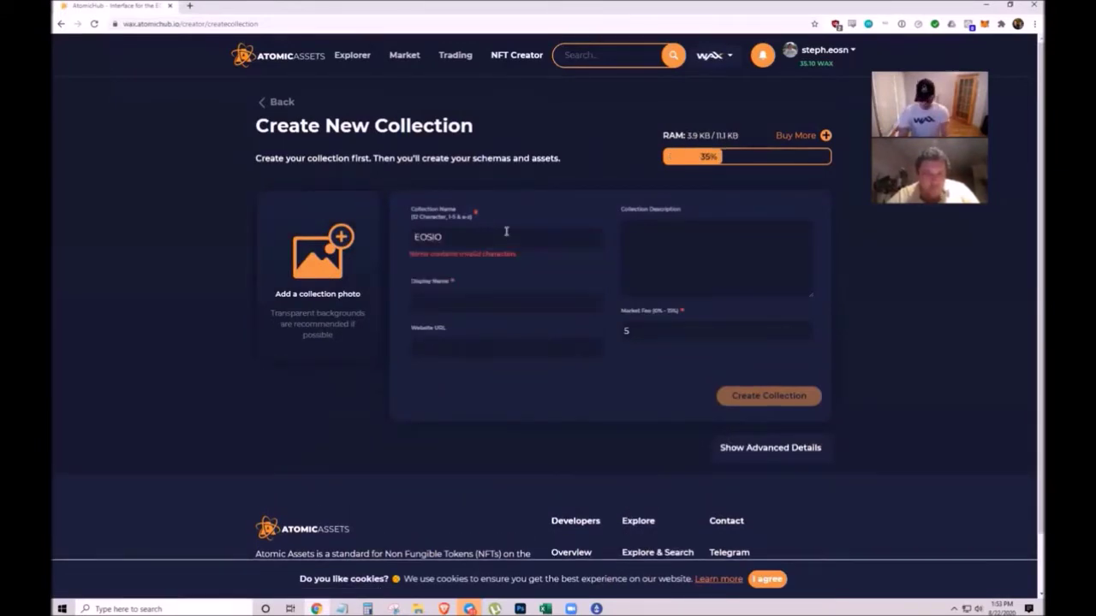
pyautogui.press('BackSpace')
pyautogui.press('BackSpace')
pyautogui.press('BackSpace')
pyautogui.press('BackSpace')
pyautogui.press('BackSpace')
# Step: Enter eosioworksho as the collection name and EOS Nation AMA Series as its display name
pyautogui.write('eosiowork')
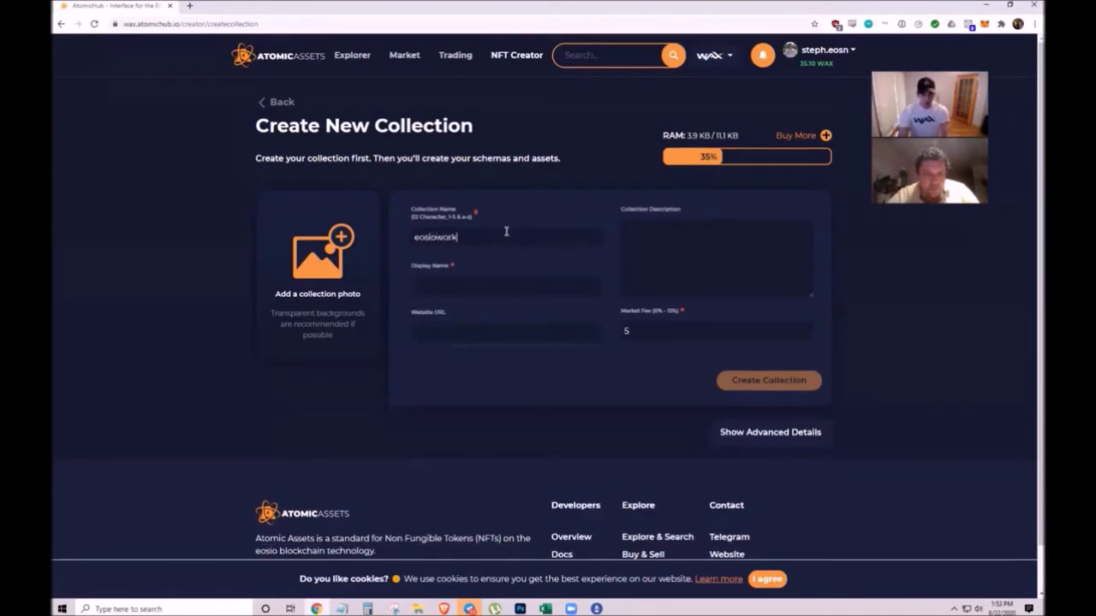
pyautogui.write('sho')
pyautogui.click(475, 283)
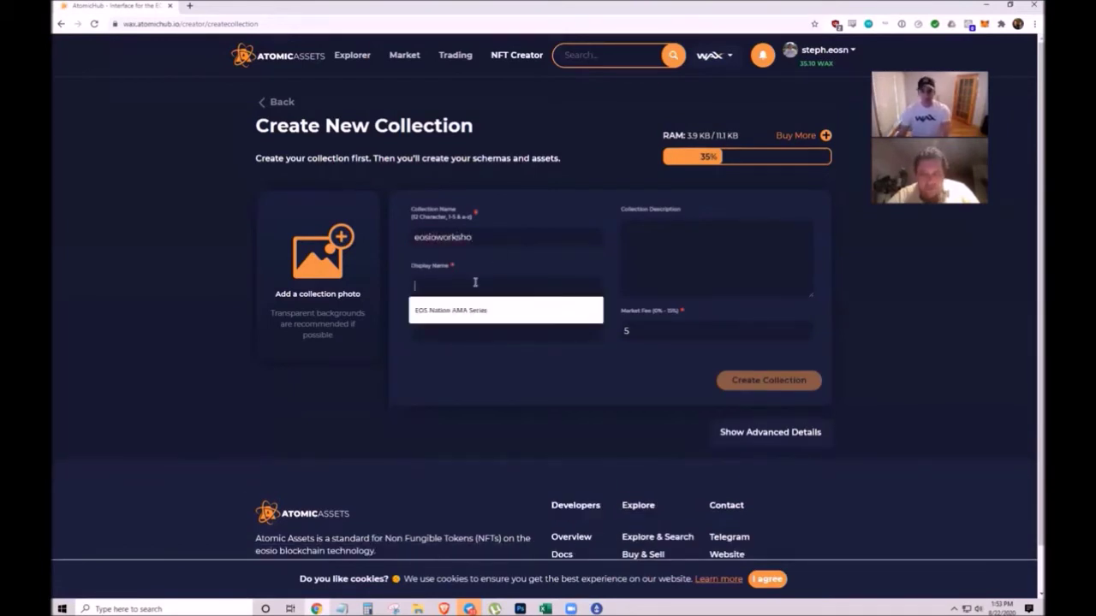
pyautogui.click(483, 312)
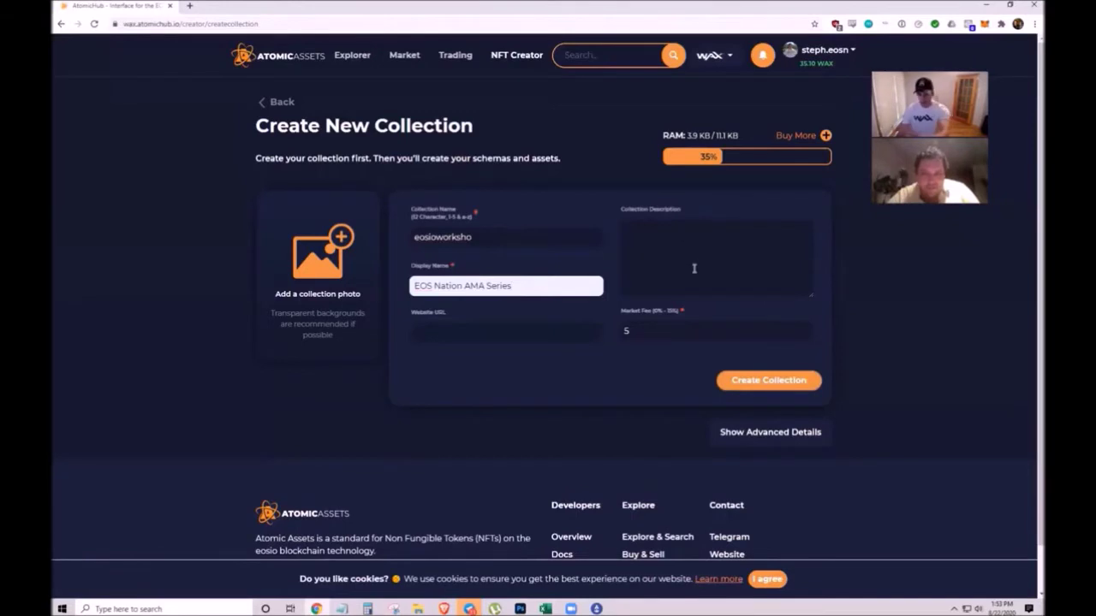
pyautogui.click(695, 268)
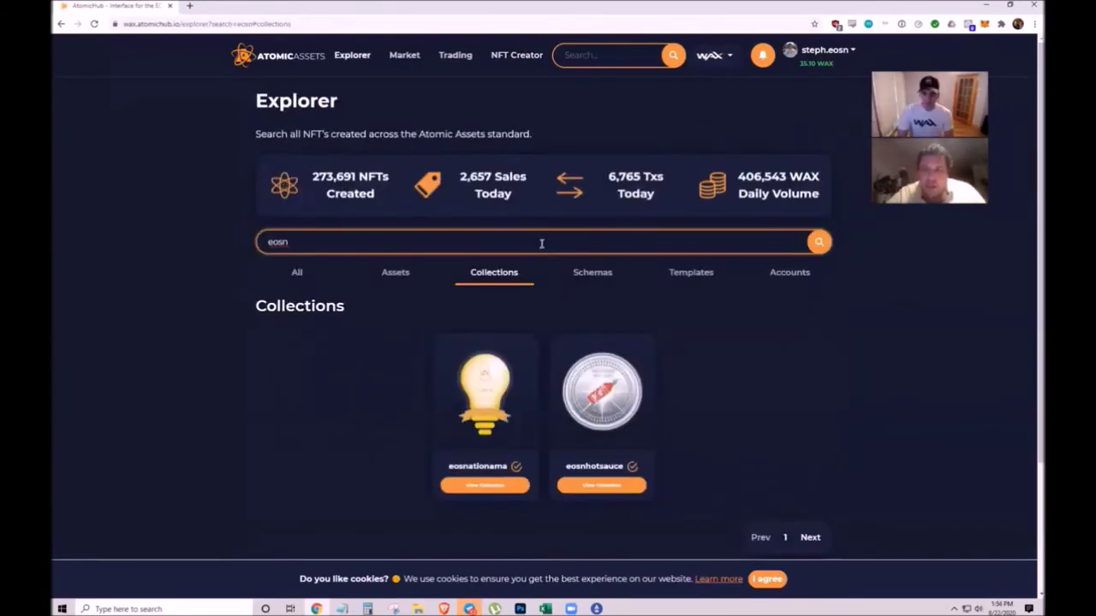
# Step: Clear the Explorer search term so that all collections are listed
pyautogui.press('BackSpace')
pyautogui.press('BackSpace')
pyautogui.press('BackSpace')
pyautogui.press('BackSpace')
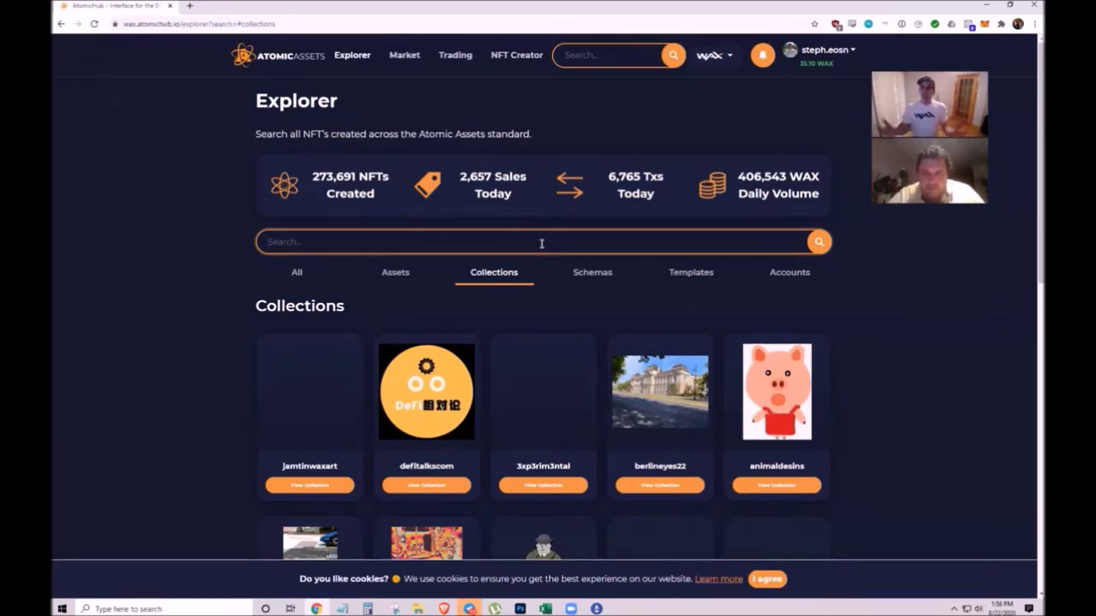
# Step: Search the Explorer's collections for eosn and open the eosnhotsauce collection
pyautogui.click(541, 243)
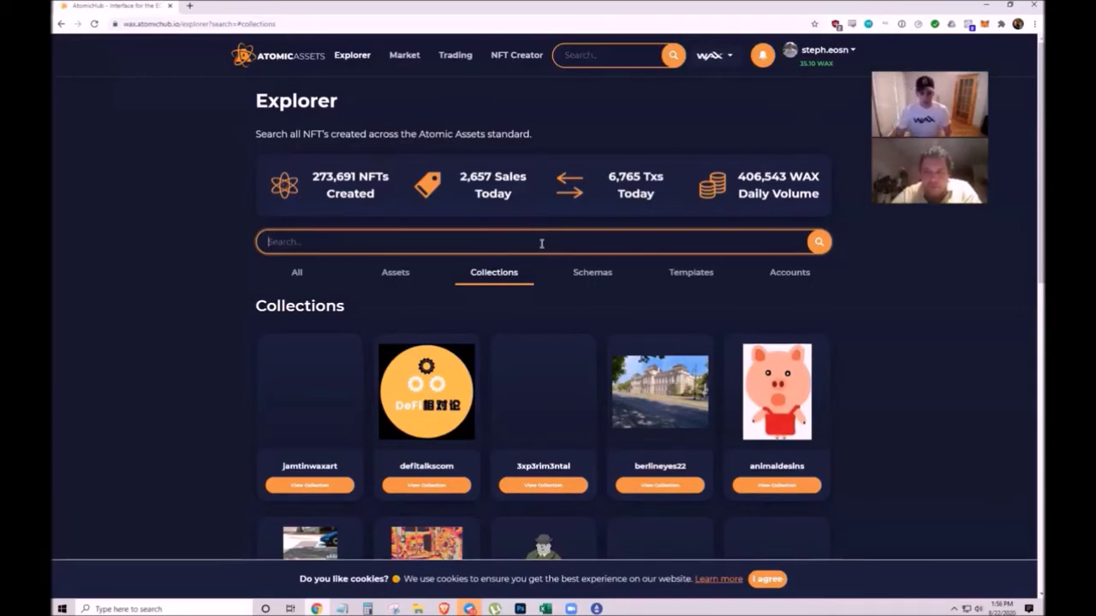
pyautogui.write('eosn')
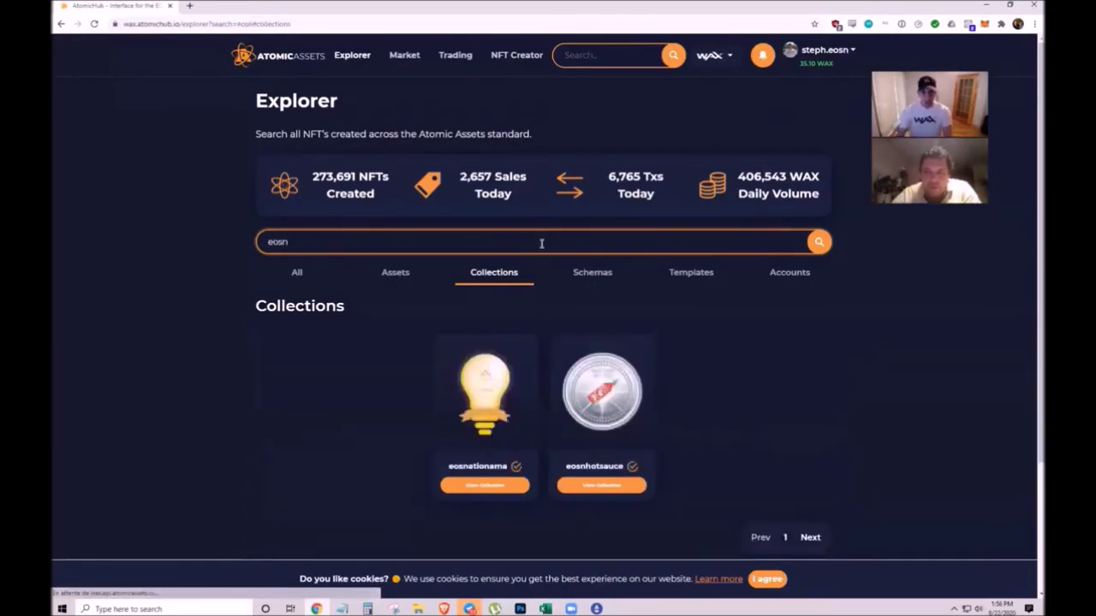
pyautogui.click(624, 488)
# Step: Examine the eosnhotsauce collection's details and assets, including the Spicy Rare cards and EOS Nation Vouchers
pyautogui.scroll(-3, 602, 318)
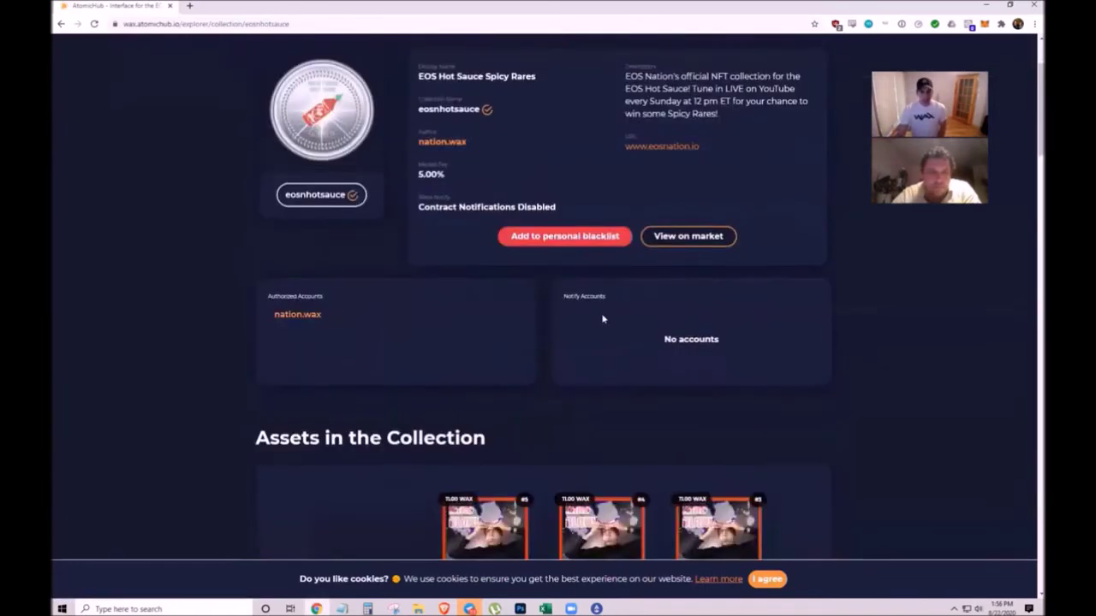
pyautogui.scroll(-5, 603, 319)
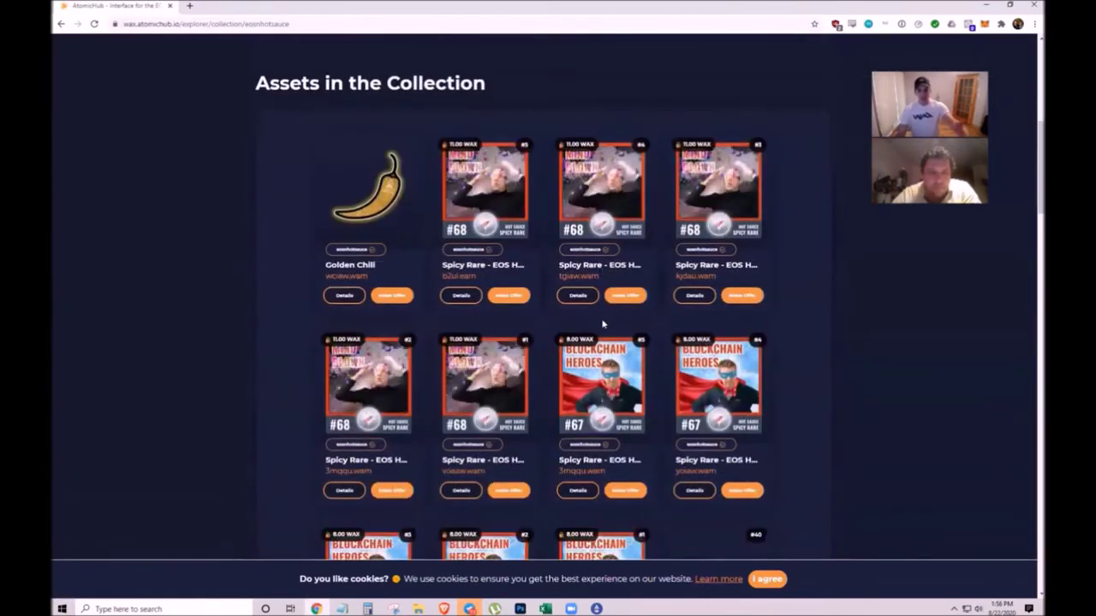
pyautogui.scroll(-1, 603, 323)
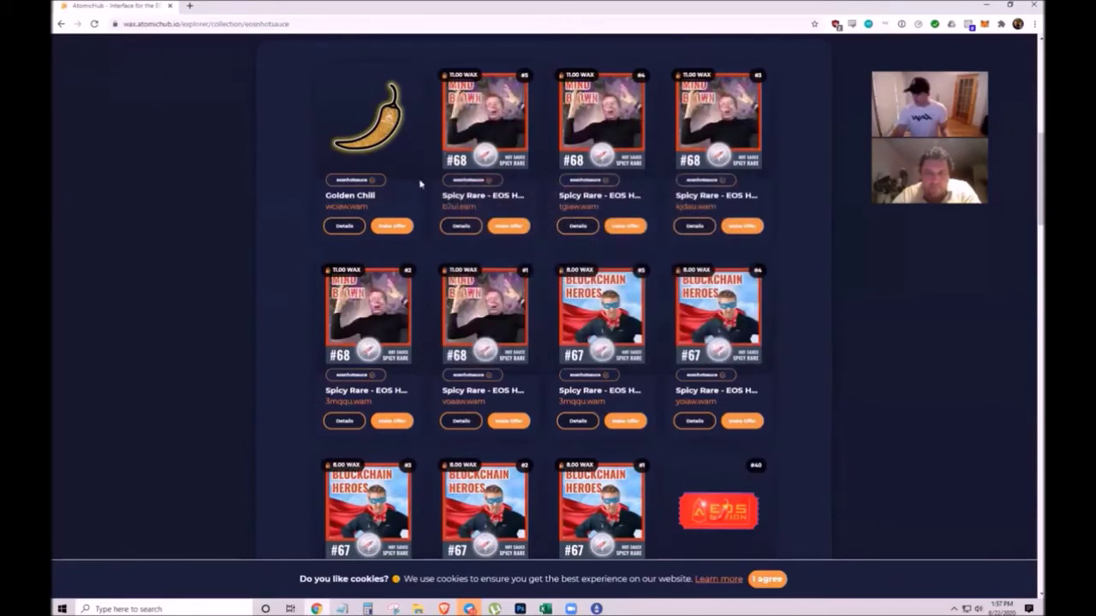
pyautogui.scroll(-1, 651, 276)
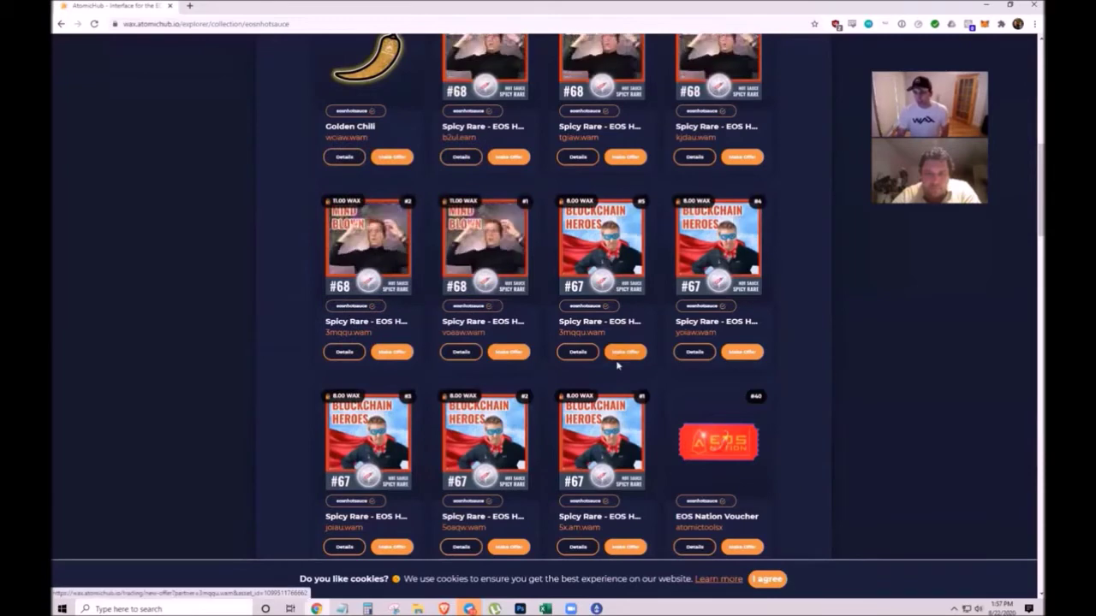
pyautogui.scroll(-2, 616, 365)
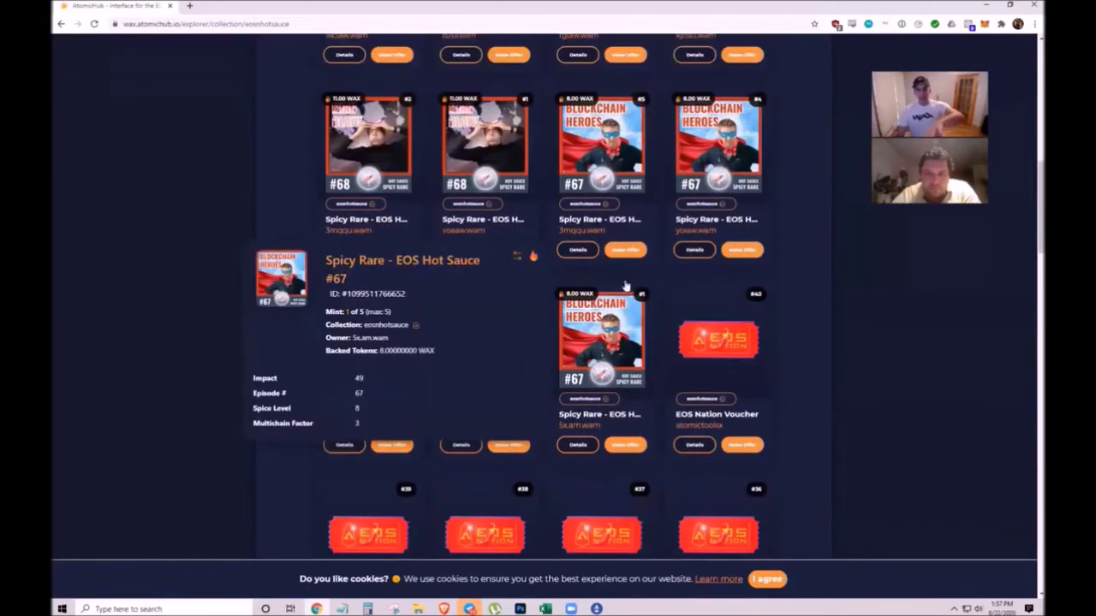
pyautogui.scroll(2, 599, 139)
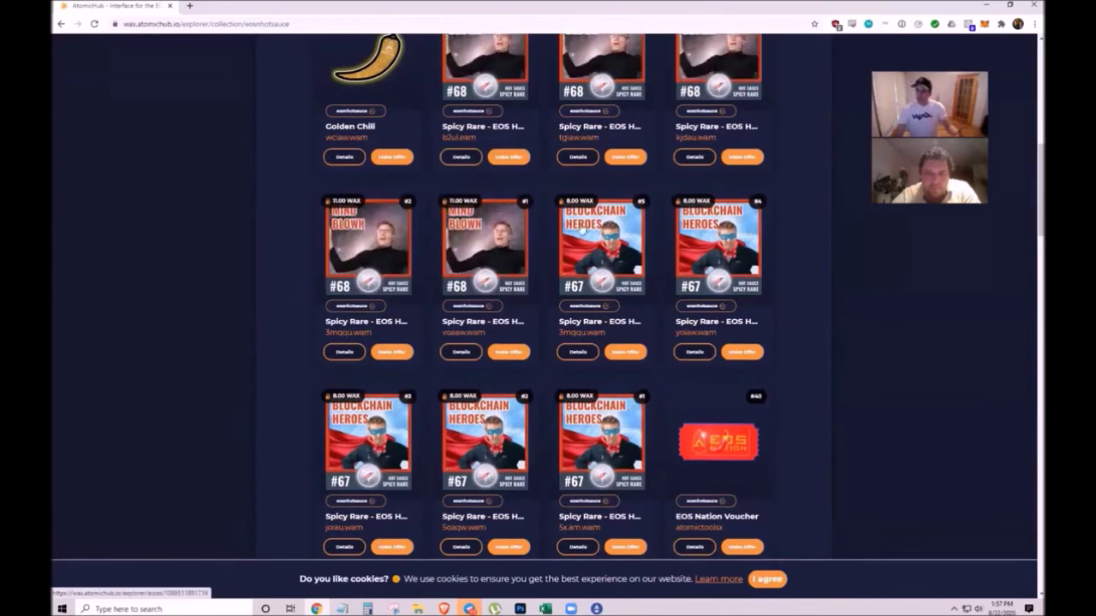
pyautogui.moveTo(590, 267)
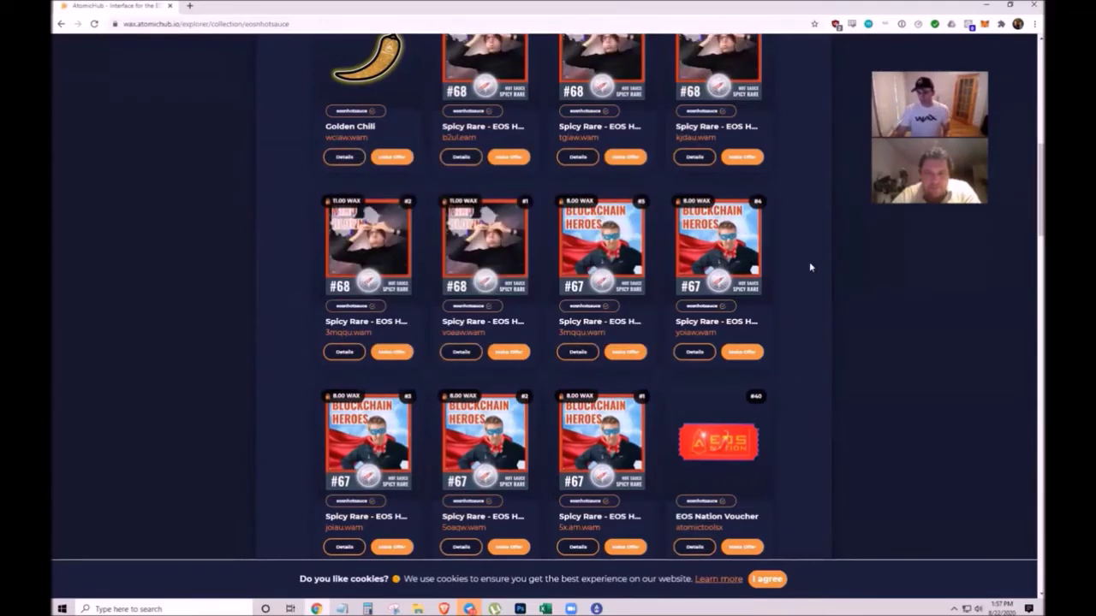
pyautogui.scroll(-4, 775, 310)
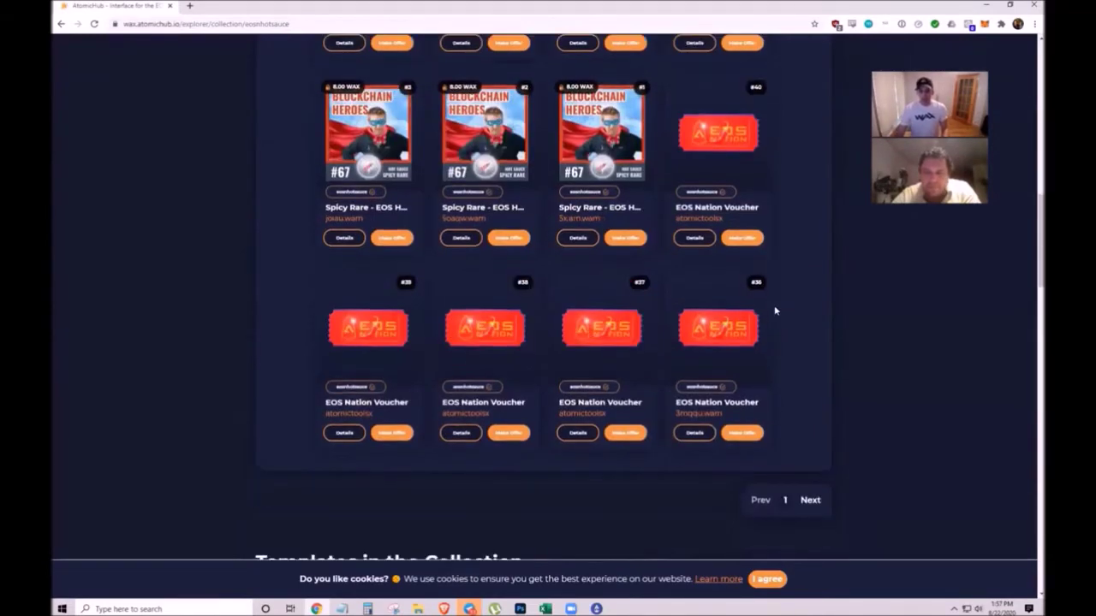
pyautogui.scroll(3, 775, 310)
# Step: Open the collection's EOS Hot Sauce Hero template and check the backed WAX of its assets through the second page, including mint #5
pyautogui.scroll(-6, 773, 310)
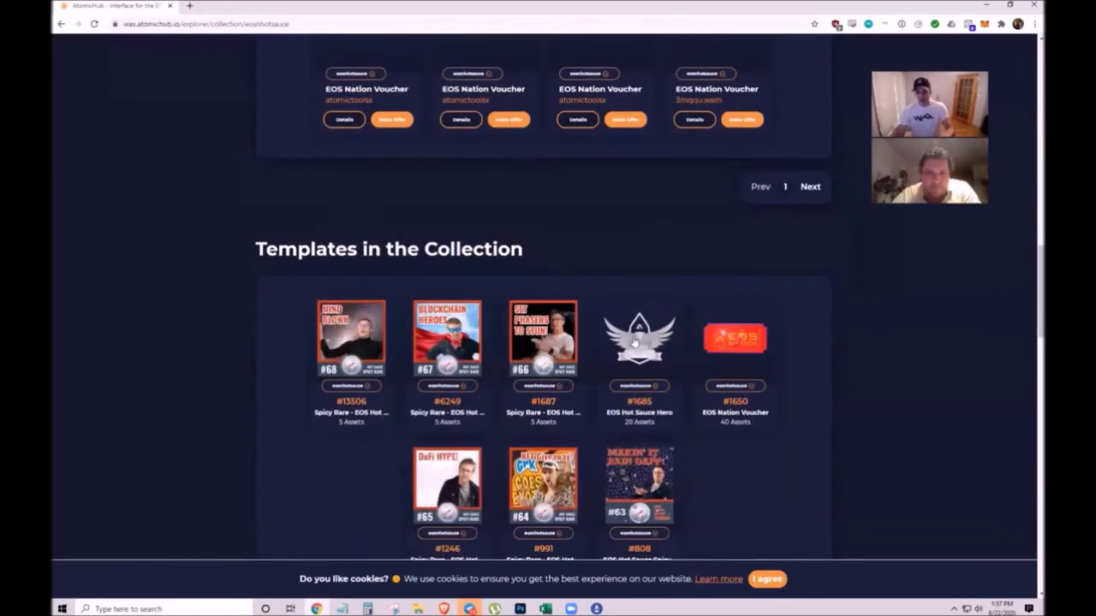
pyautogui.click(634, 342)
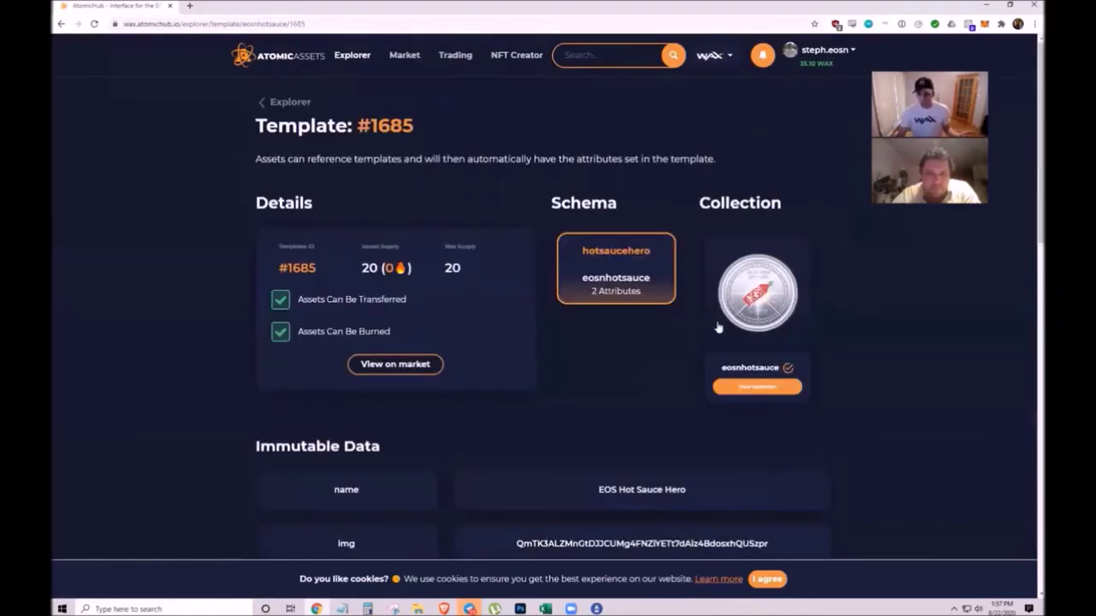
pyautogui.scroll(-6, 719, 327)
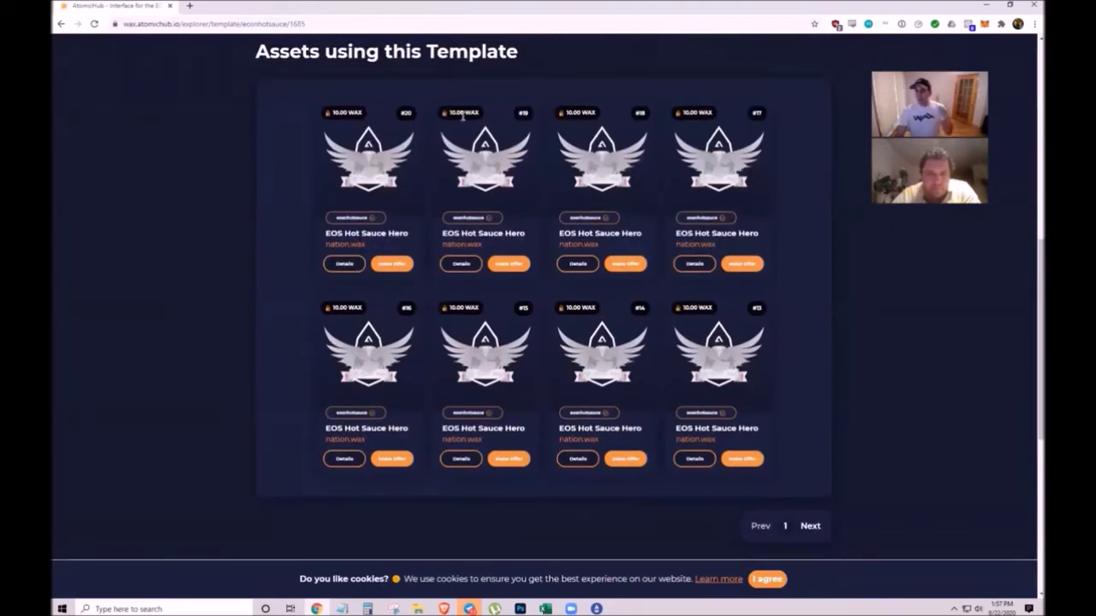
pyautogui.moveTo(484, 150)
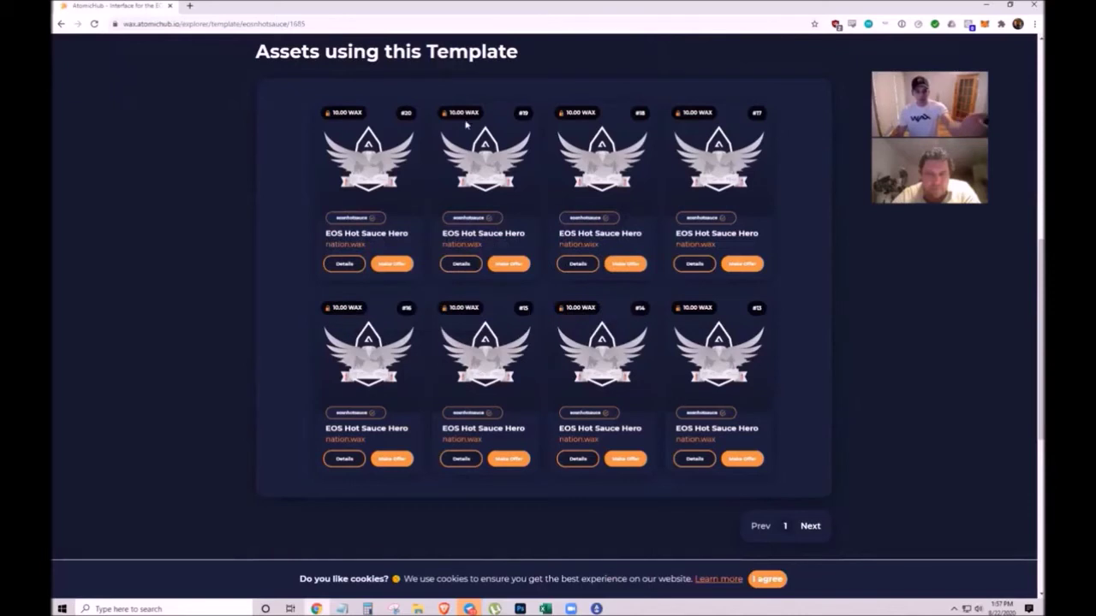
pyautogui.click(813, 526)
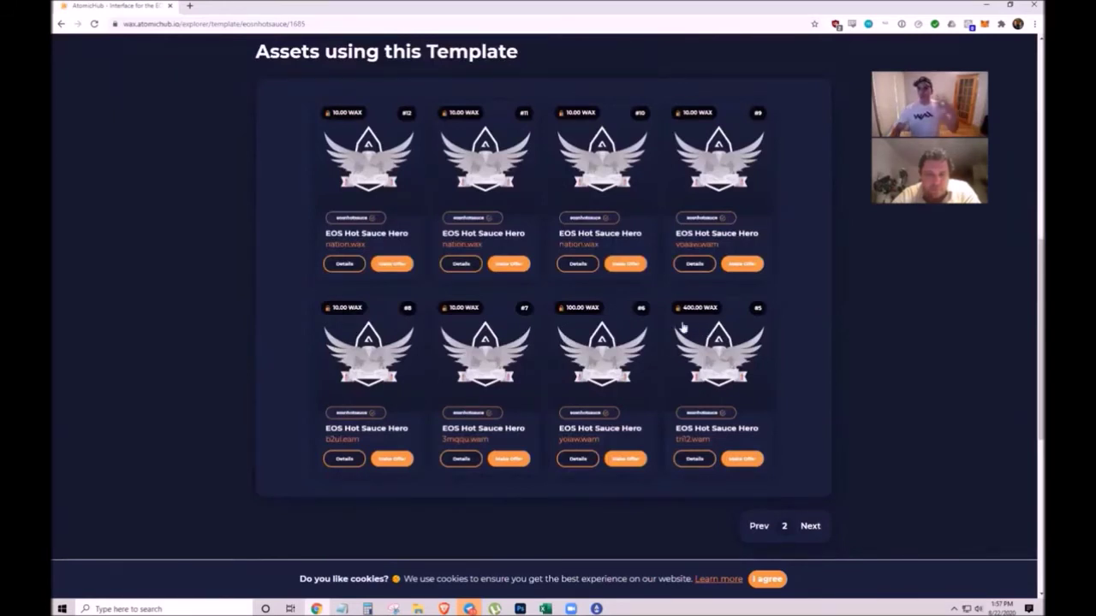
pyautogui.moveTo(683, 328)
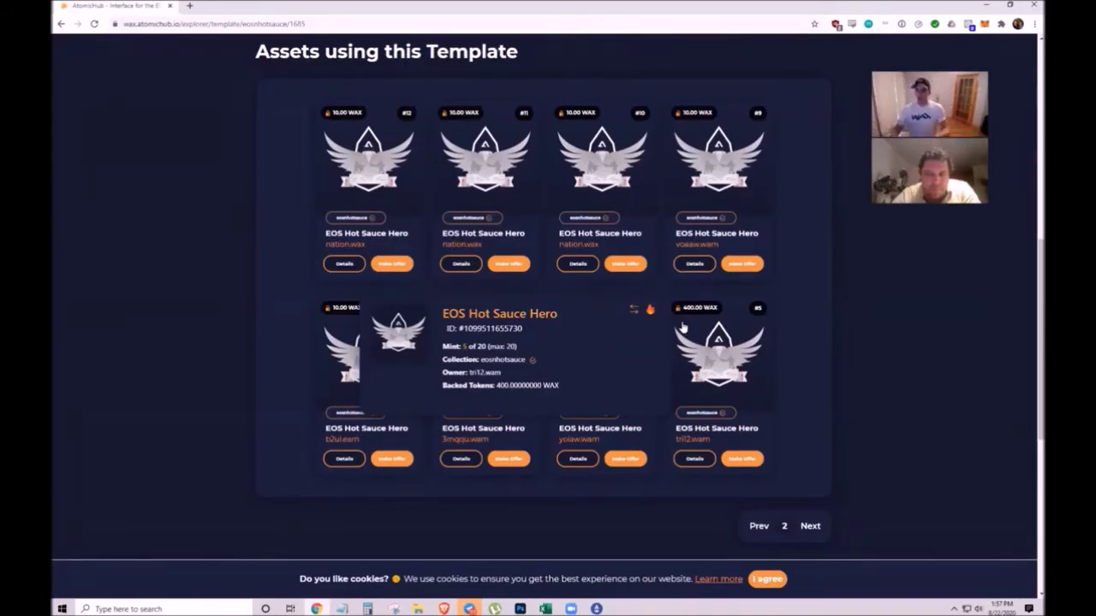
# Step: Review the EOS Hot Sauce Hero template's supply details, schema and immutable data against its assets
pyautogui.scroll(7, 682, 328)
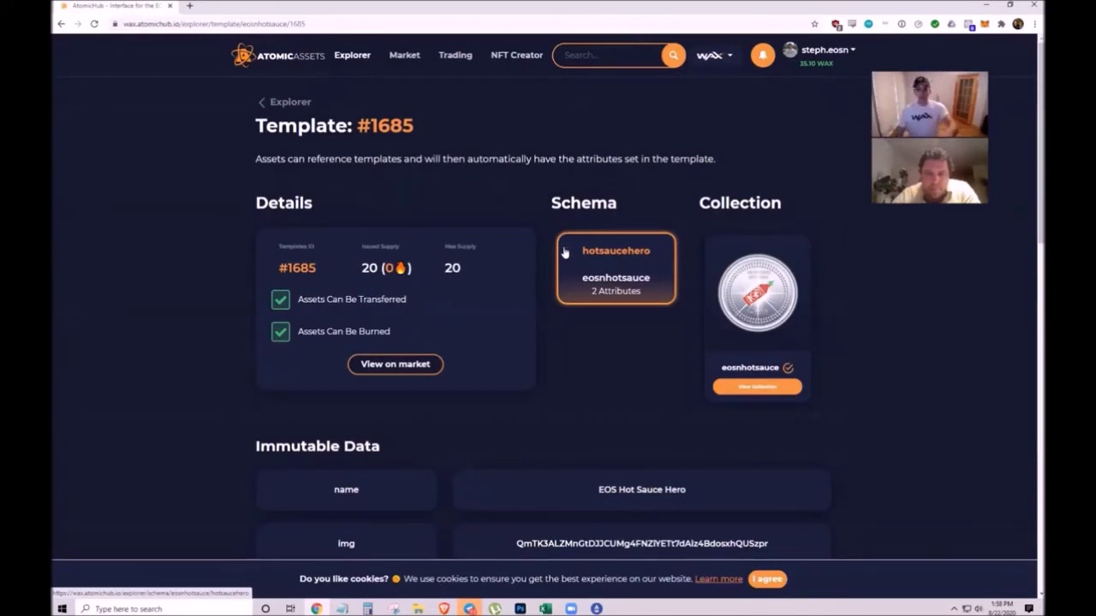
pyautogui.scroll(-4, 551, 340)
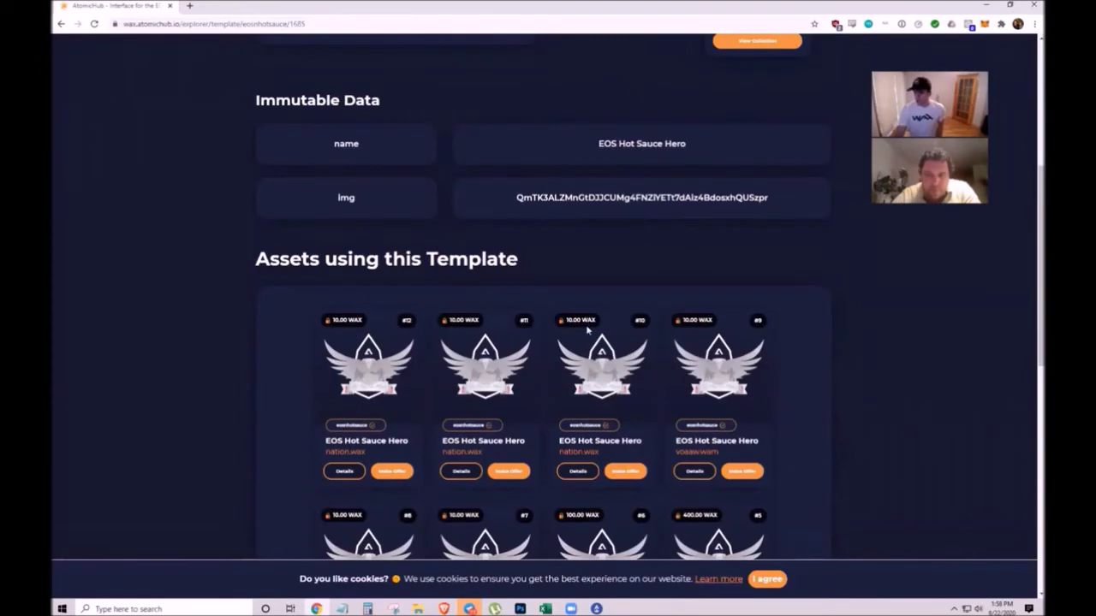
pyautogui.scroll(-1, 588, 331)
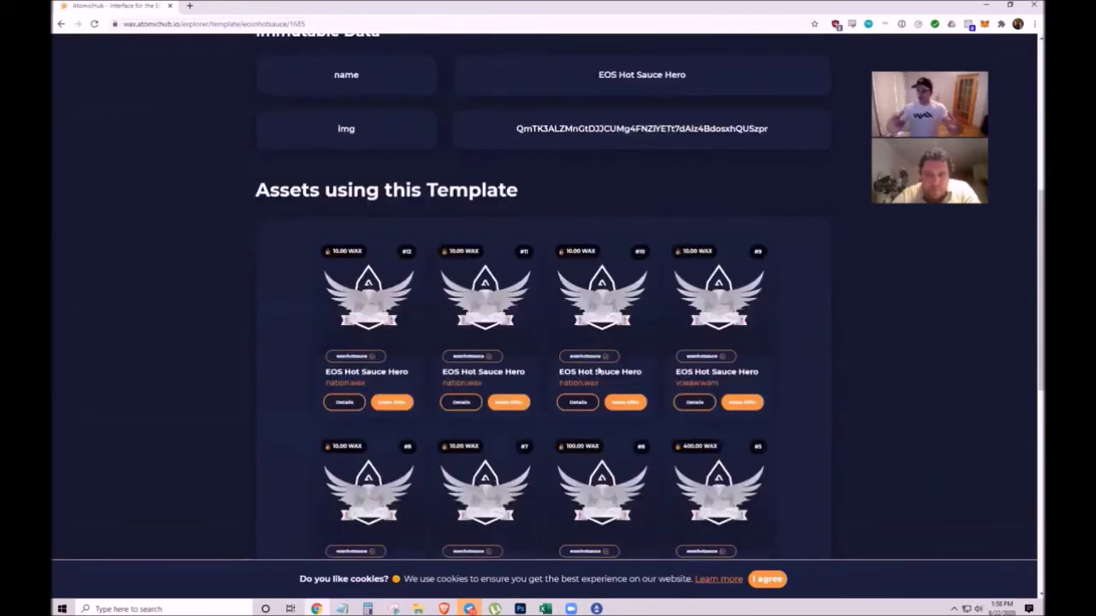
pyautogui.scroll(3, 560, 285)
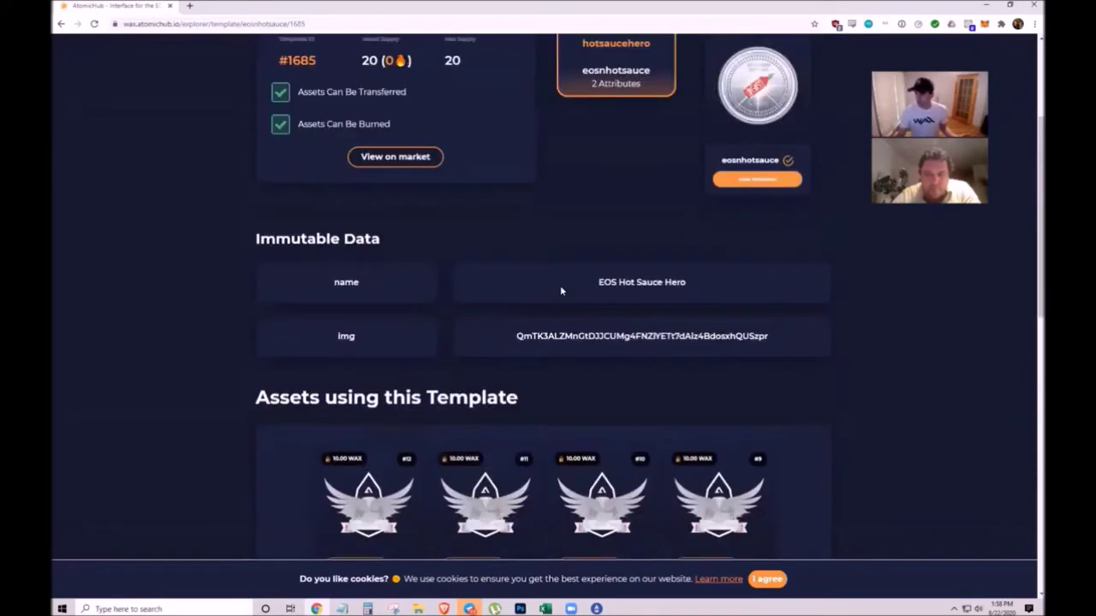
pyautogui.scroll(3, 565, 282)
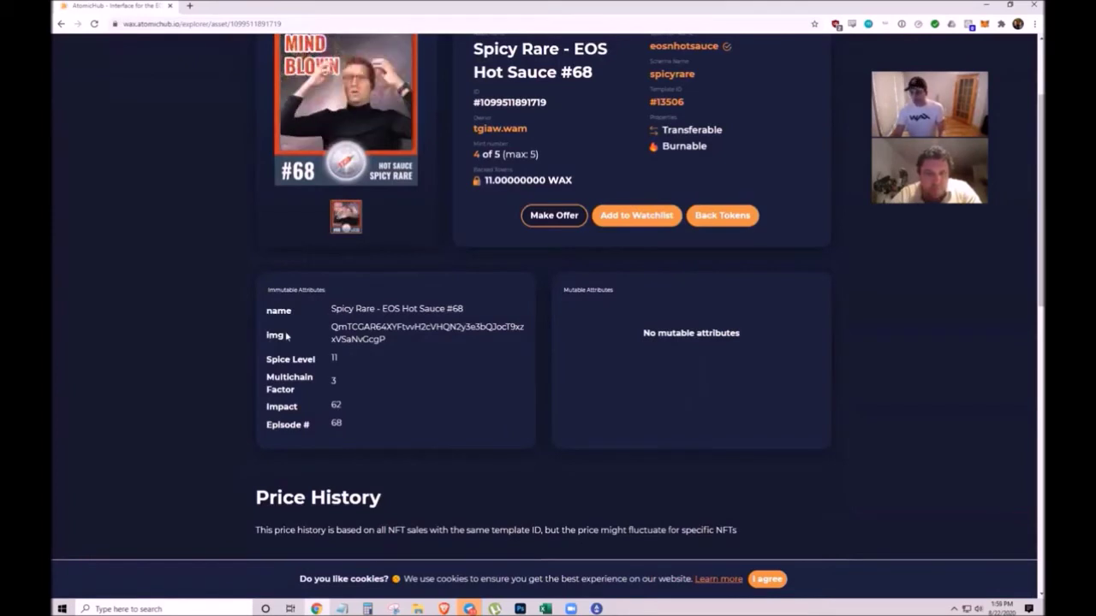
# Step: Inspect the img hash and the other immutable attributes of the Spicy Rare - EOS Hot Sauce #68 asset
pyautogui.doubleClick(381, 326)
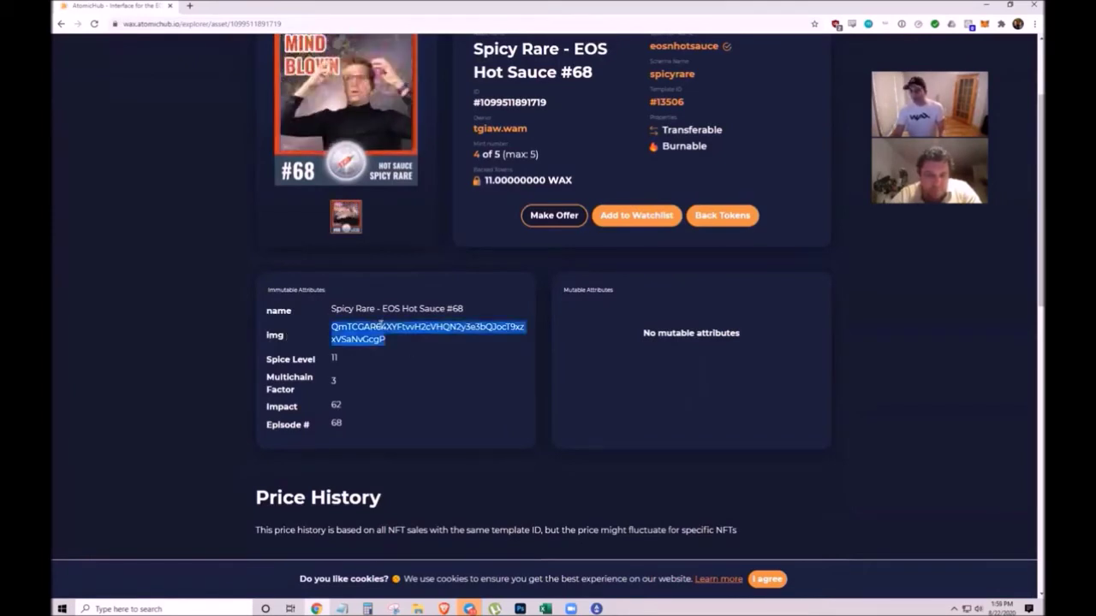
pyautogui.scroll(1, 392, 365)
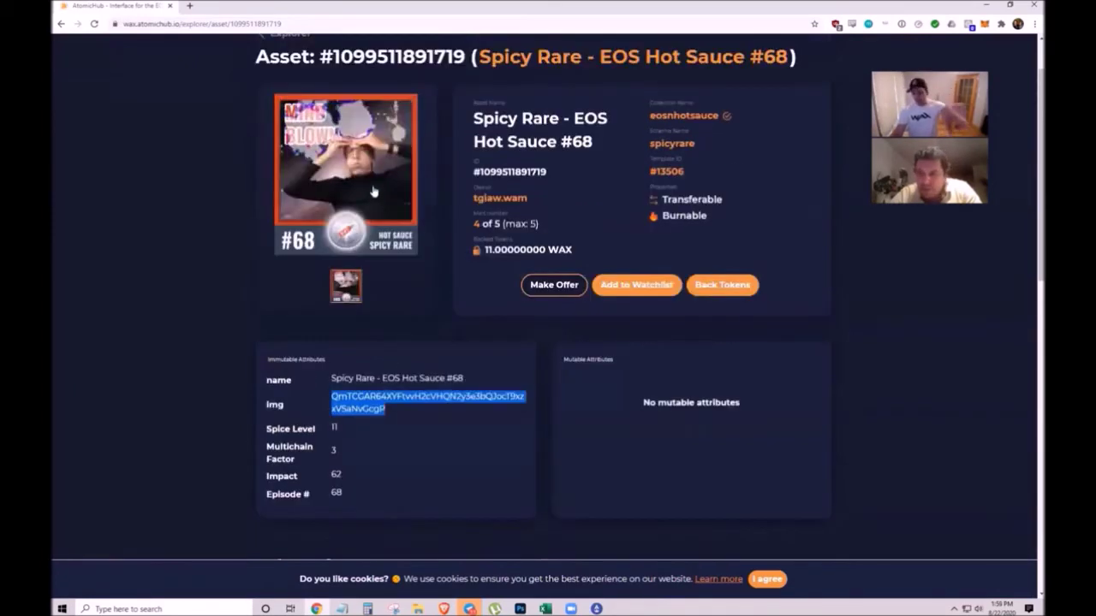
pyautogui.click(359, 451)
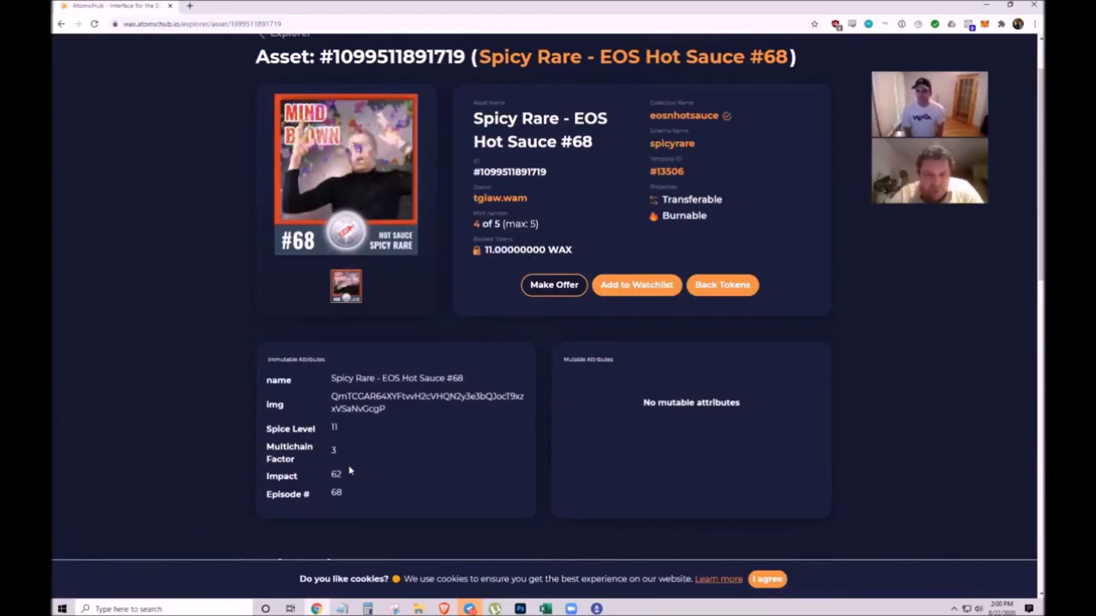
# Step: Return to the eosnhotsauce collection and view the attributes of mint #5 of Spicy Rare - EOS Hot Sauce #67
pyautogui.hotkey('alt', 'Left')
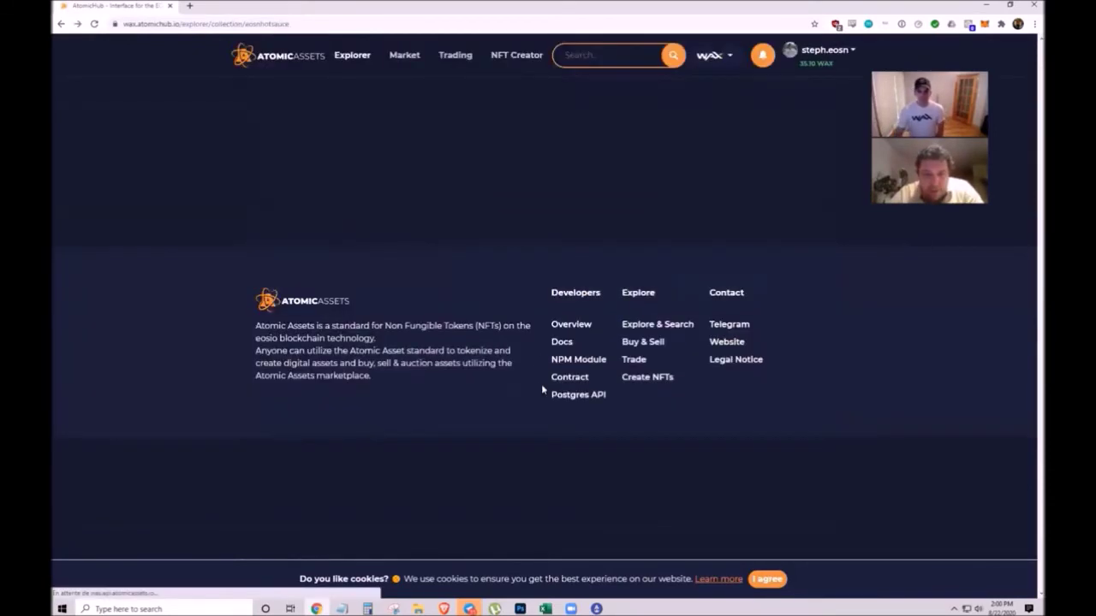
pyautogui.scroll(-5, 556, 373)
pyautogui.scroll(-2, 568, 362)
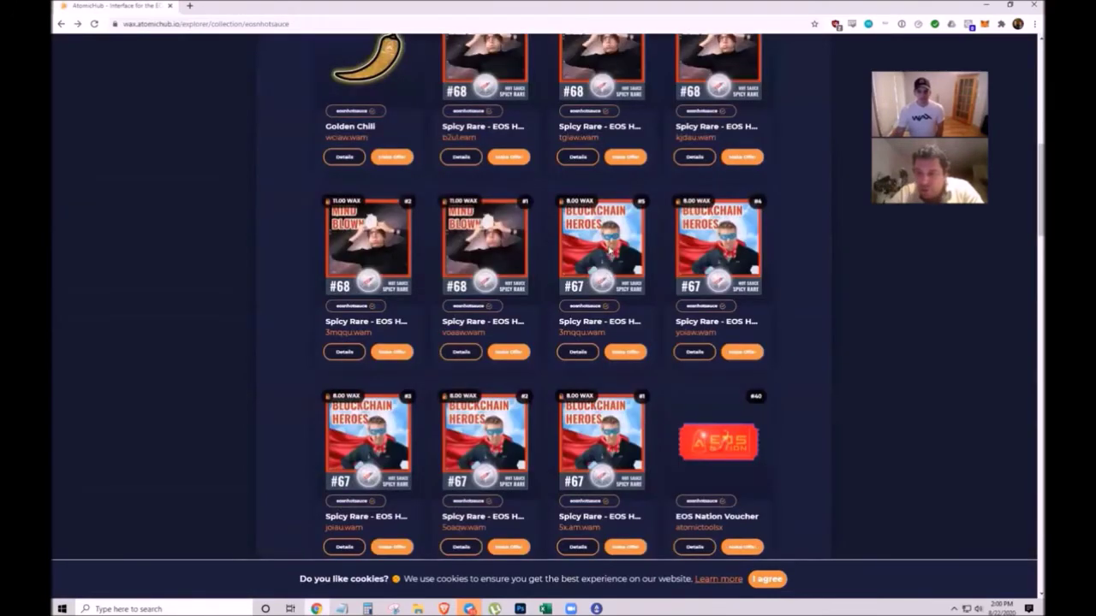
pyautogui.click(593, 304)
pyautogui.scroll(-1, 591, 308)
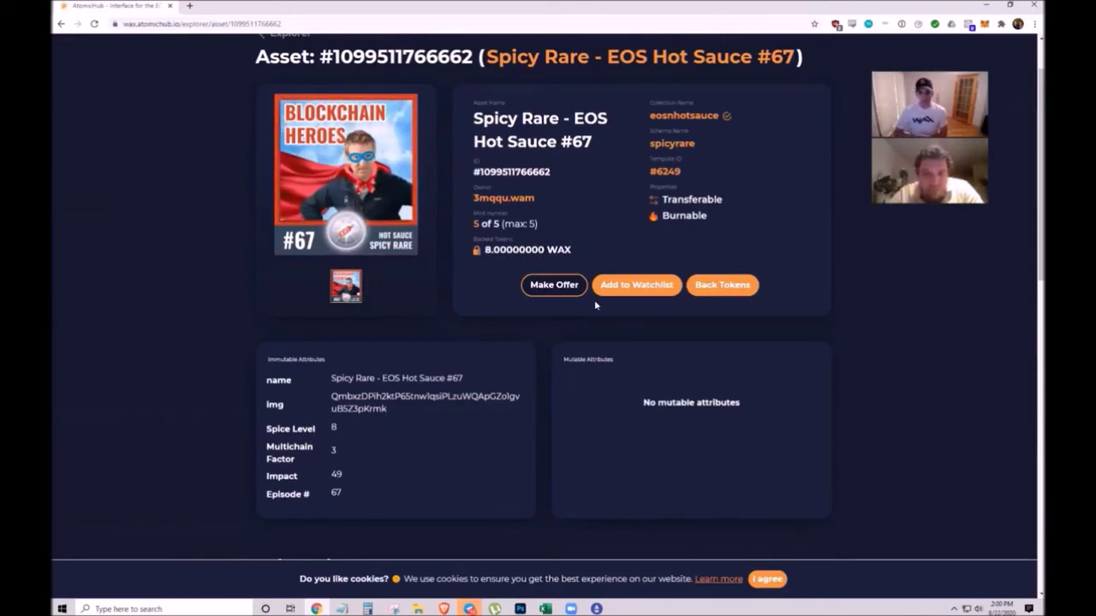
# Step: Open a new trade offer for mint #1 of Spicy Rare - EOS Hot Sauce #67 and review the assets on both sides
pyautogui.click(554, 284)
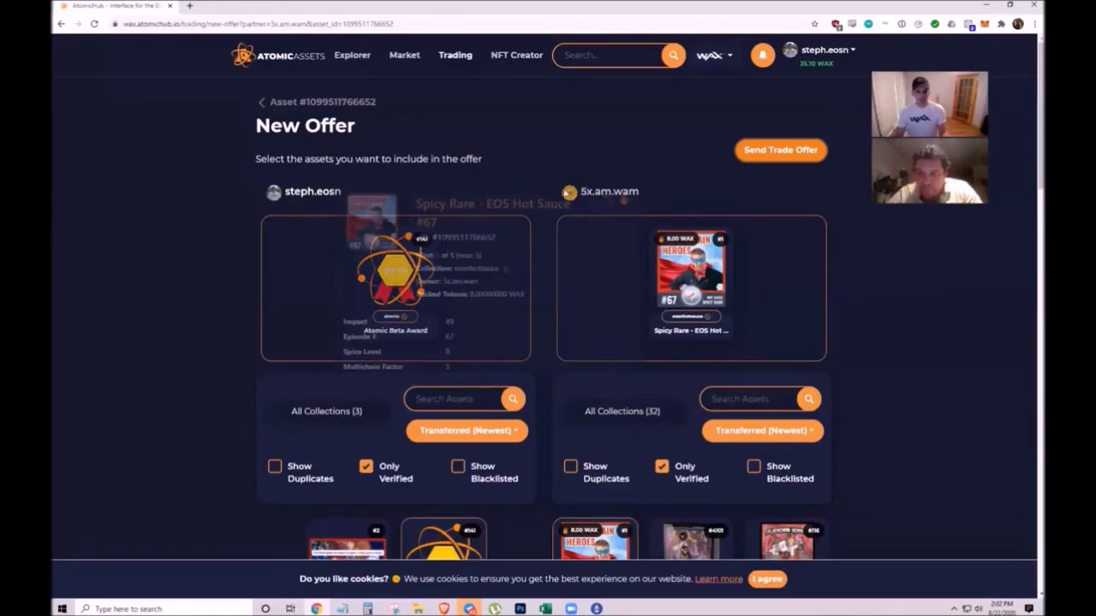
pyautogui.click(566, 194)
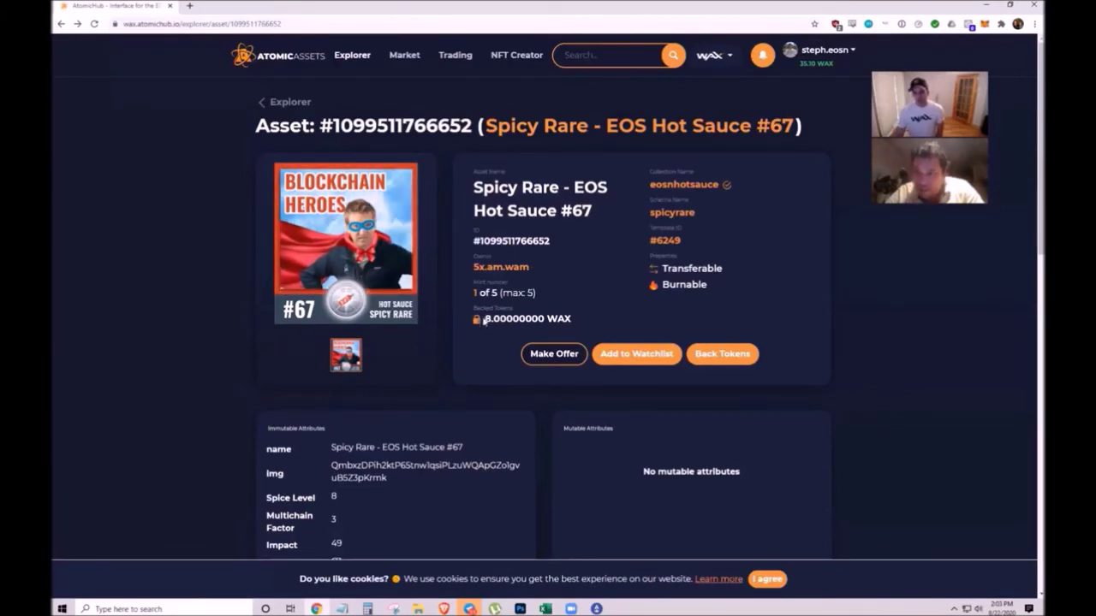
# Step: Examine the backed tokens amount on the details page of mint #1 of Spicy Rare - EOS Hot Sauce #67
pyautogui.moveTo(485, 321); pyautogui.dragTo(537, 319)
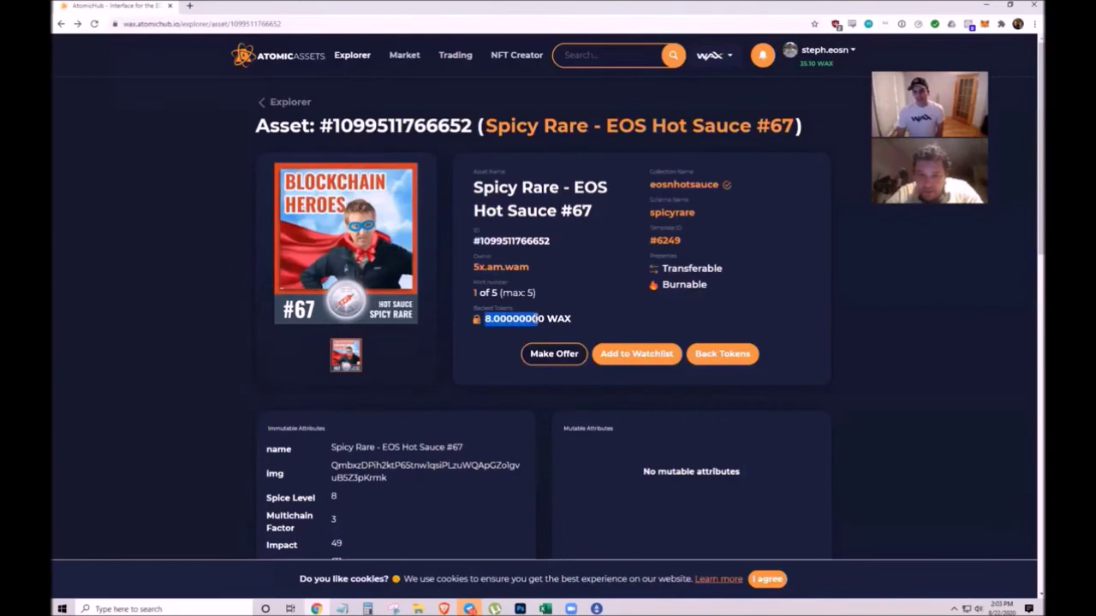
pyautogui.click(494, 352)
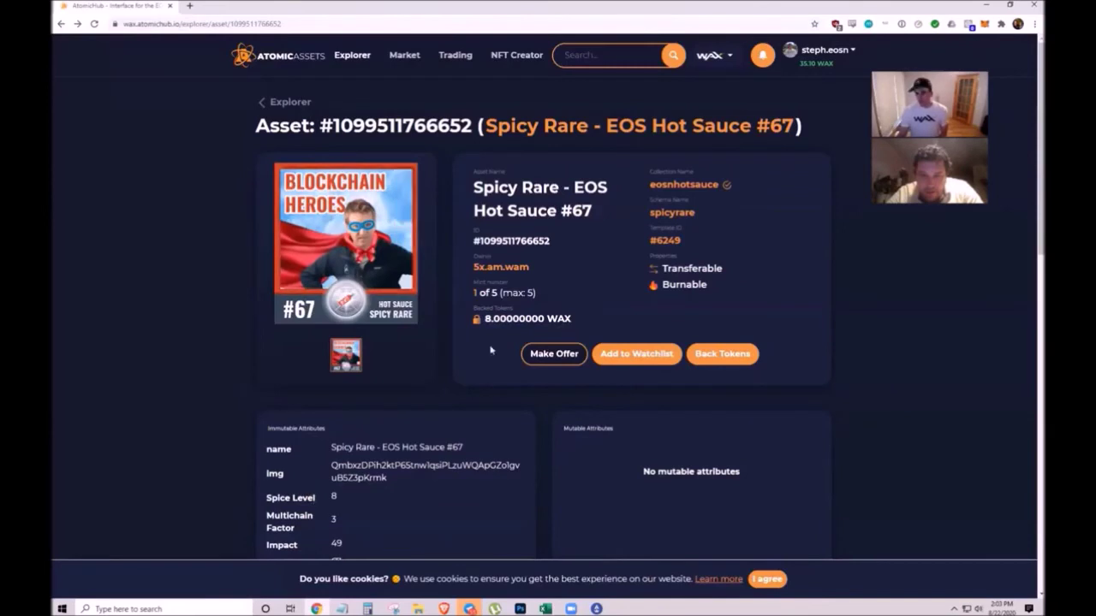
pyautogui.moveTo(544, 319); pyautogui.dragTo(483, 323)
pyautogui.click(488, 323)
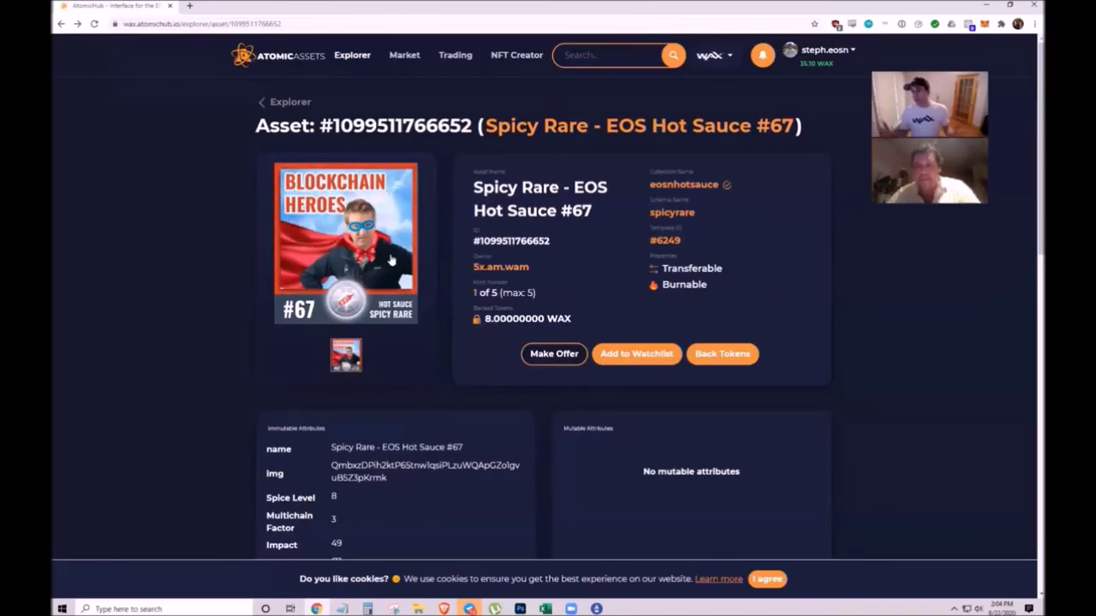
# Step: Leave the asset for the marketplace home page, and view the Golden Chili asset in the eosnhotsauce collection
pyautogui.hotkey('alt', 'Left')
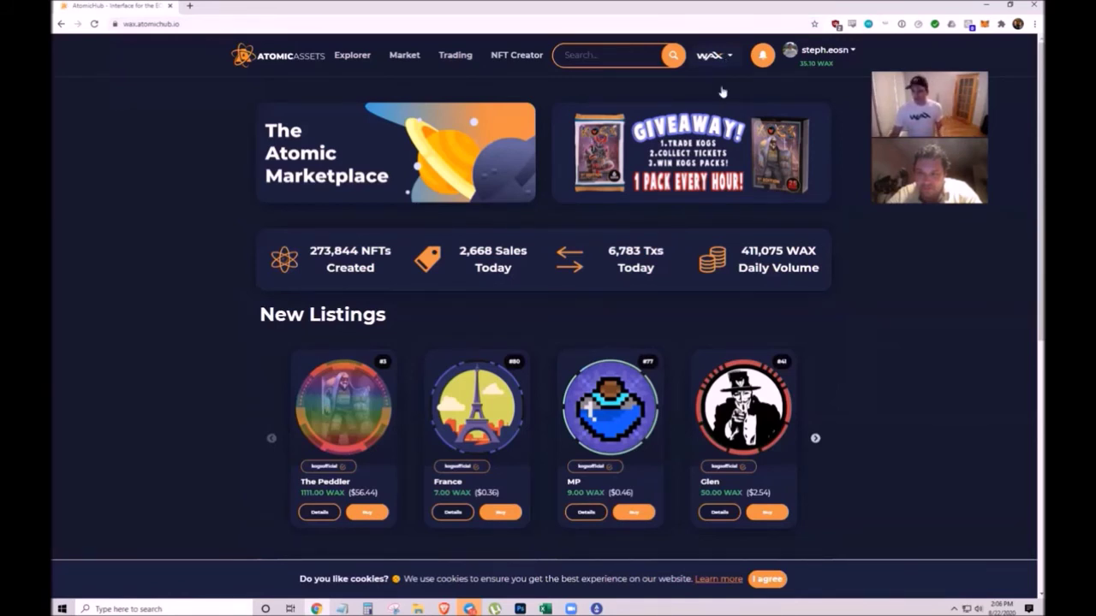
pyautogui.click(778, 111)
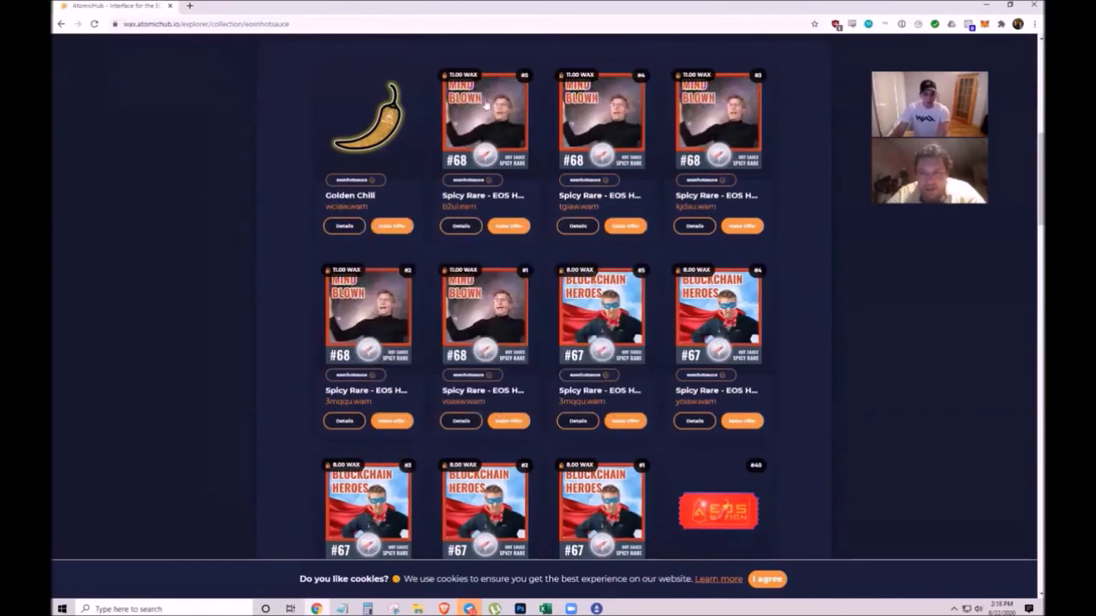
pyautogui.click(402, 146)
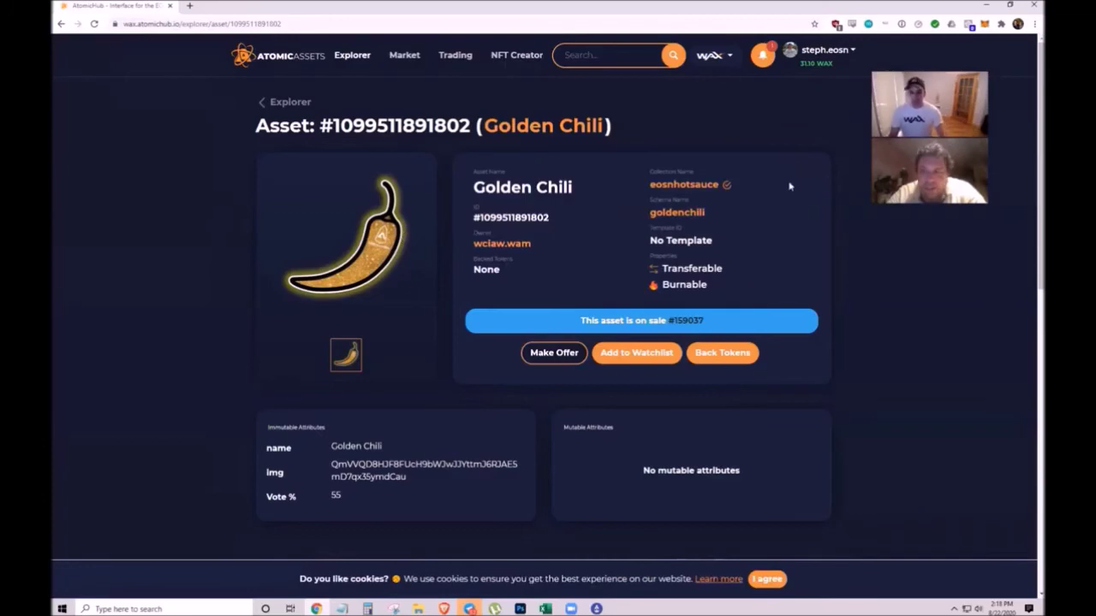
# Step: Go back to the eosnhotsauce collection and view the details of mint #40 of the EOS Nation Voucher
pyautogui.hotkey('alt', 'Left')
pyautogui.scroll(-10, 711, 315)
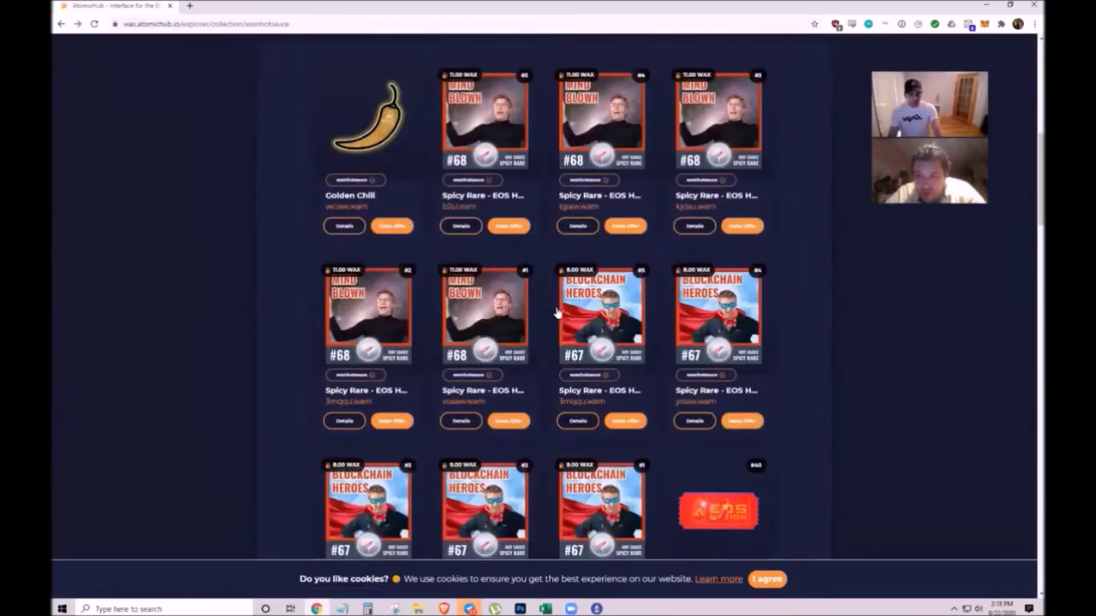
pyautogui.click(711, 315)
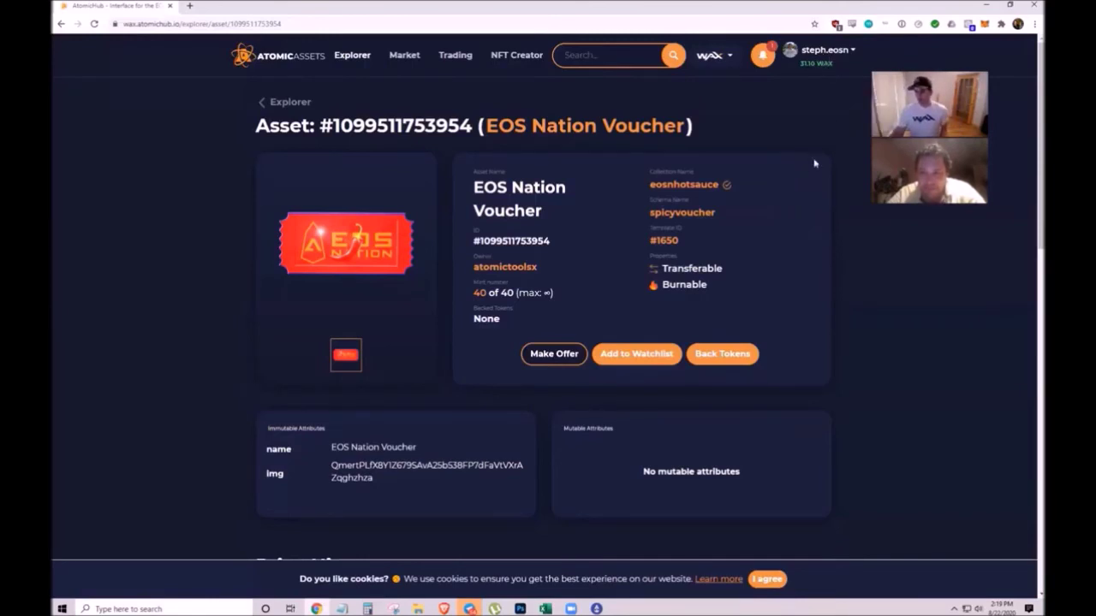
pyautogui.hotkey('alt', 'Left')
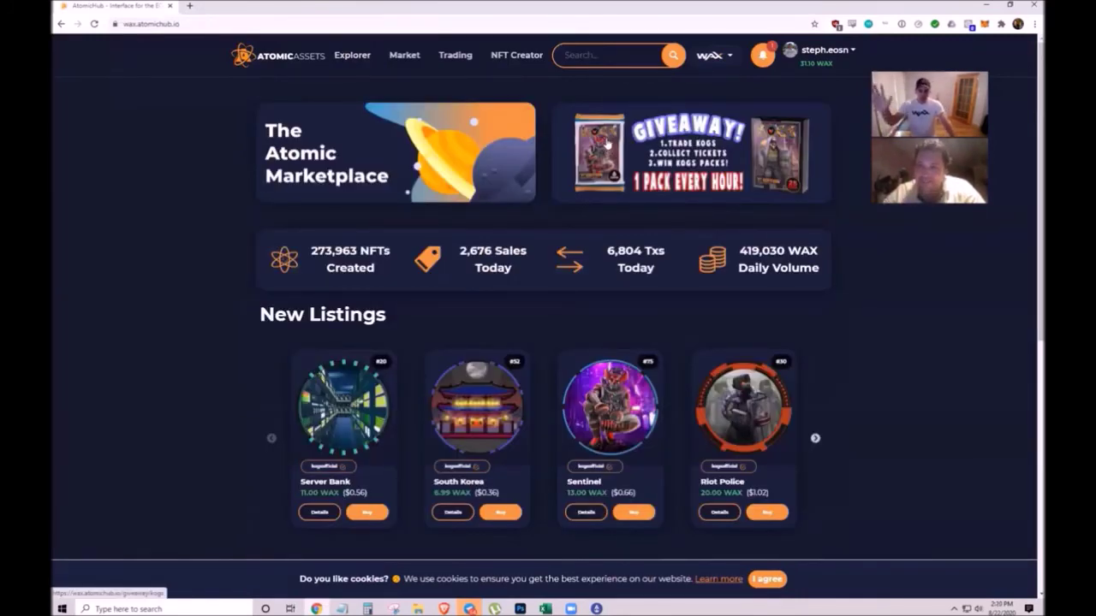
pyautogui.moveTo(521, 385)
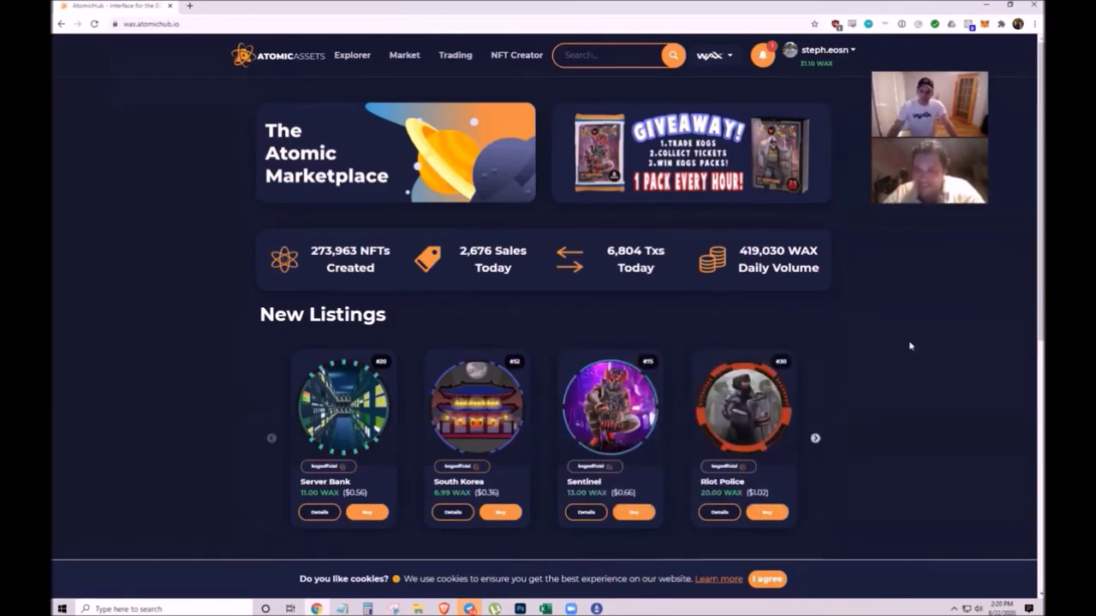
pyautogui.scroll(-2, 899, 350)
pyautogui.scroll(2, 898, 377)
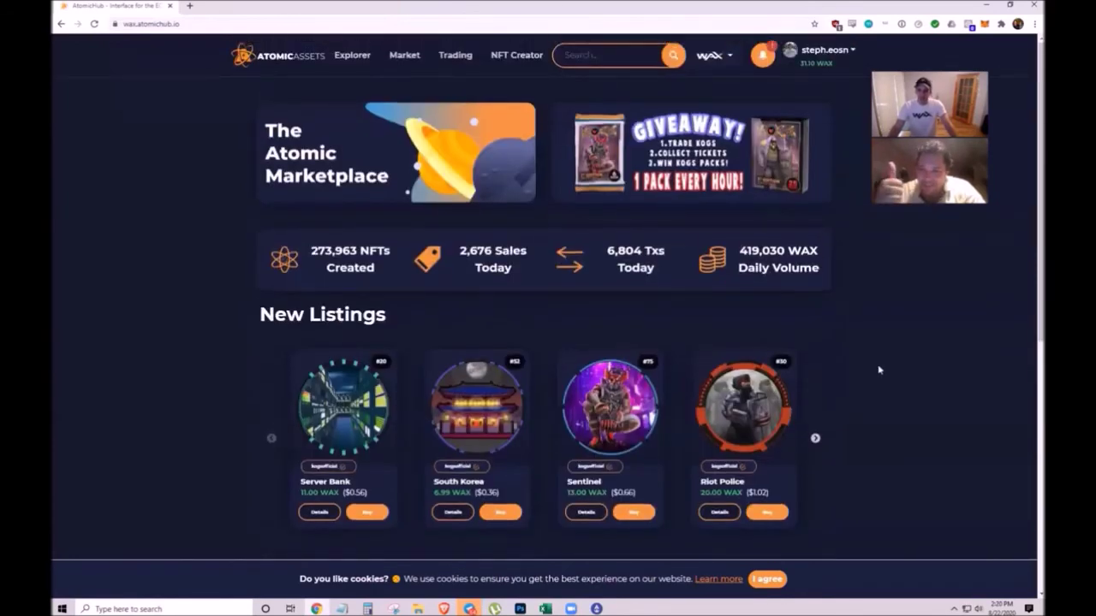